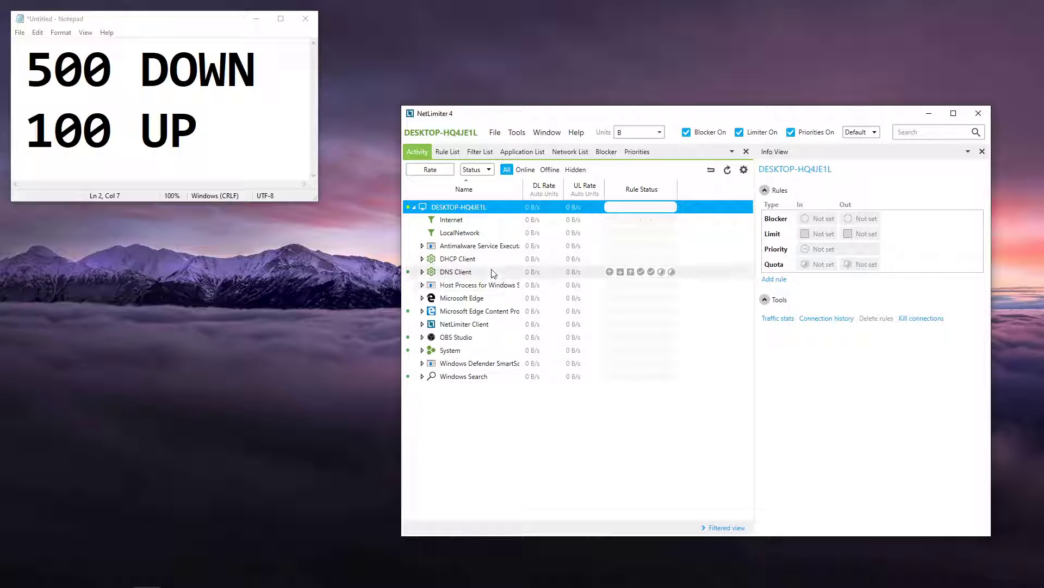
# Step: Set the incoming traffic limit of Microsoft Edge Content Process to 500 MB/s
pyautogui.doubleClick(491, 314)
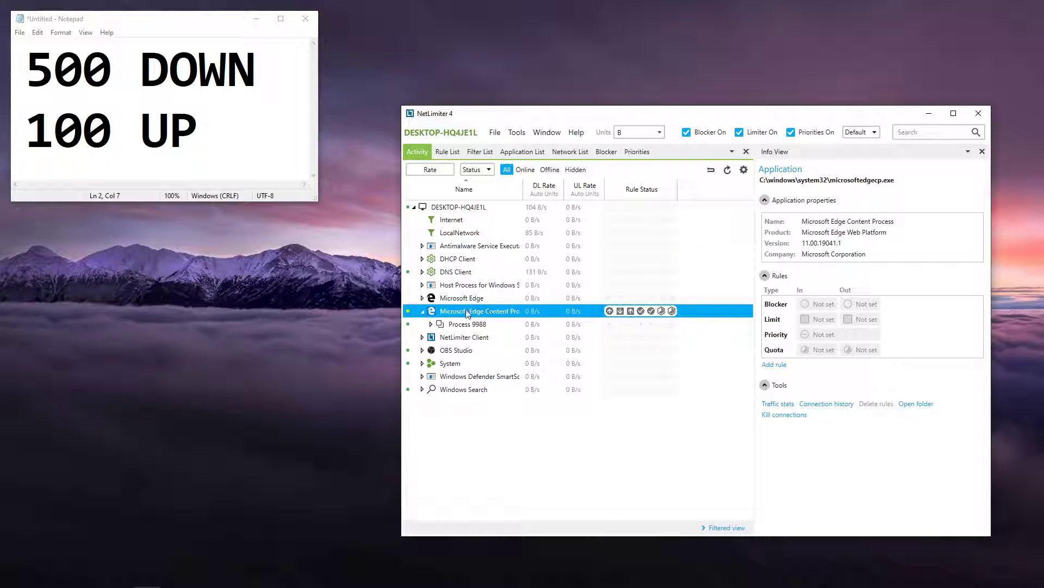
pyautogui.doubleClick(468, 313)
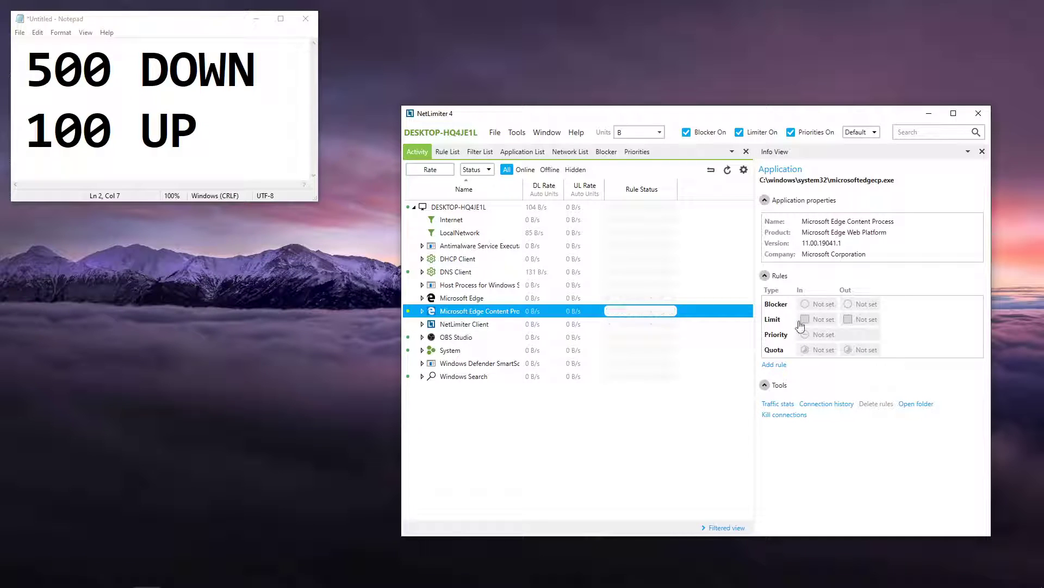
pyautogui.click(816, 320)
pyautogui.click(881, 344)
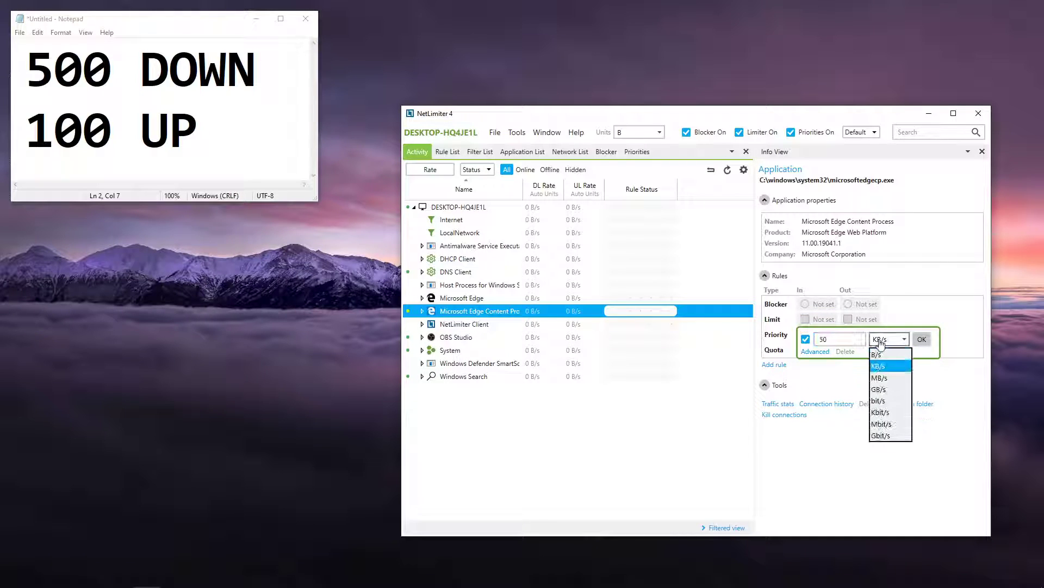
pyautogui.click(890, 377)
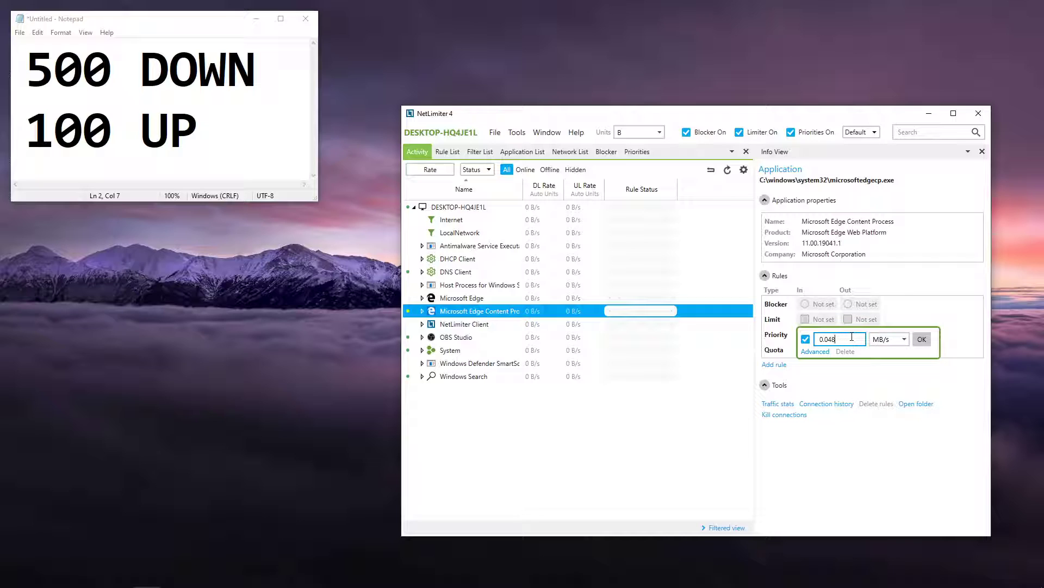
pyautogui.write('500')
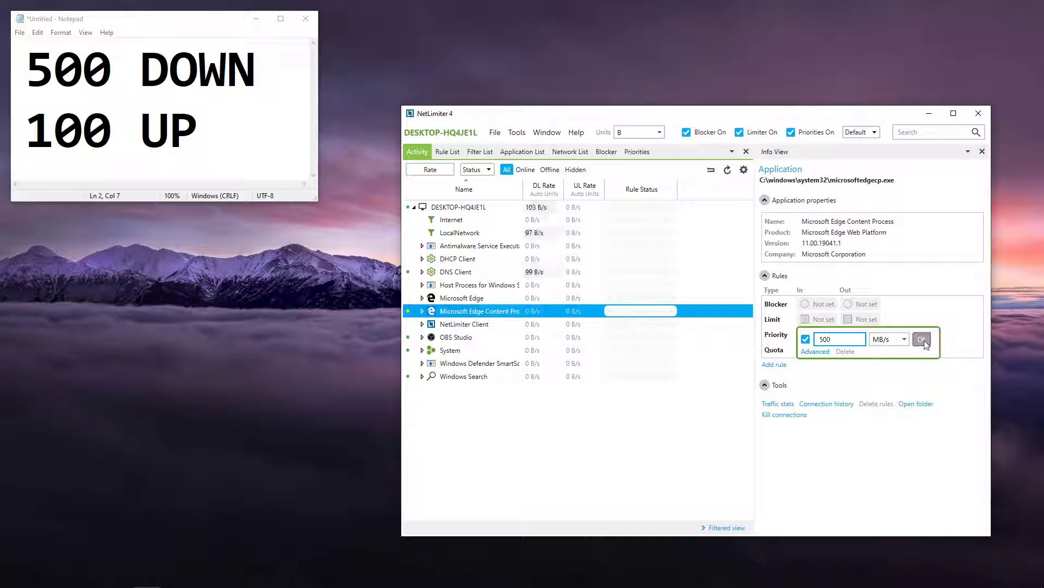
pyautogui.click(922, 339)
# Step: Limit Microsoft Edge Content Process's outgoing traffic to 100 MB/s and give the process Critical priority
pyautogui.click(854, 320)
pyautogui.click(936, 340)
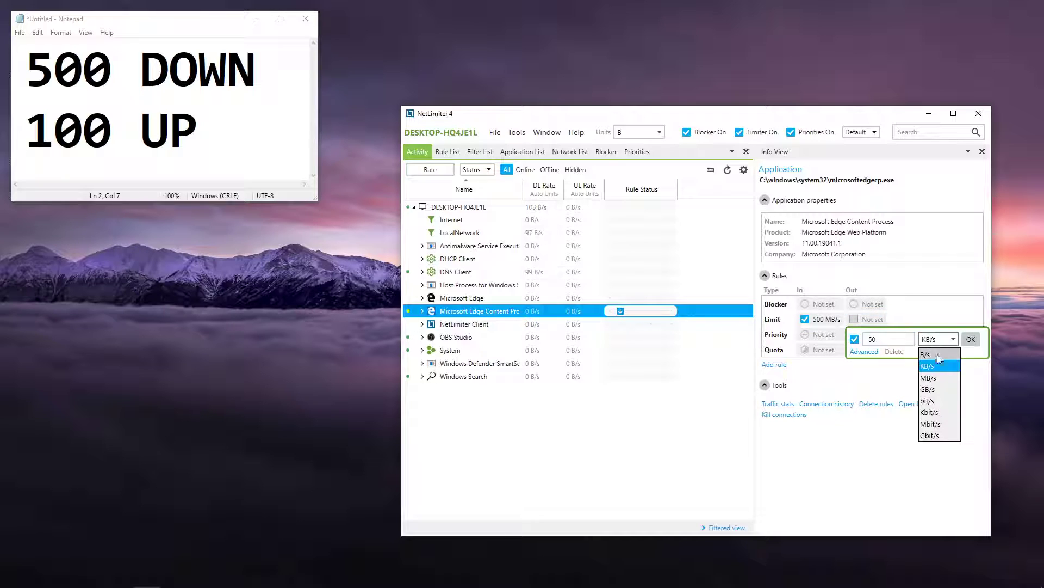
pyautogui.click(929, 377)
pyautogui.moveTo(895, 343); pyautogui.dragTo(860, 344)
pyautogui.write('100')
pyautogui.press('Return')
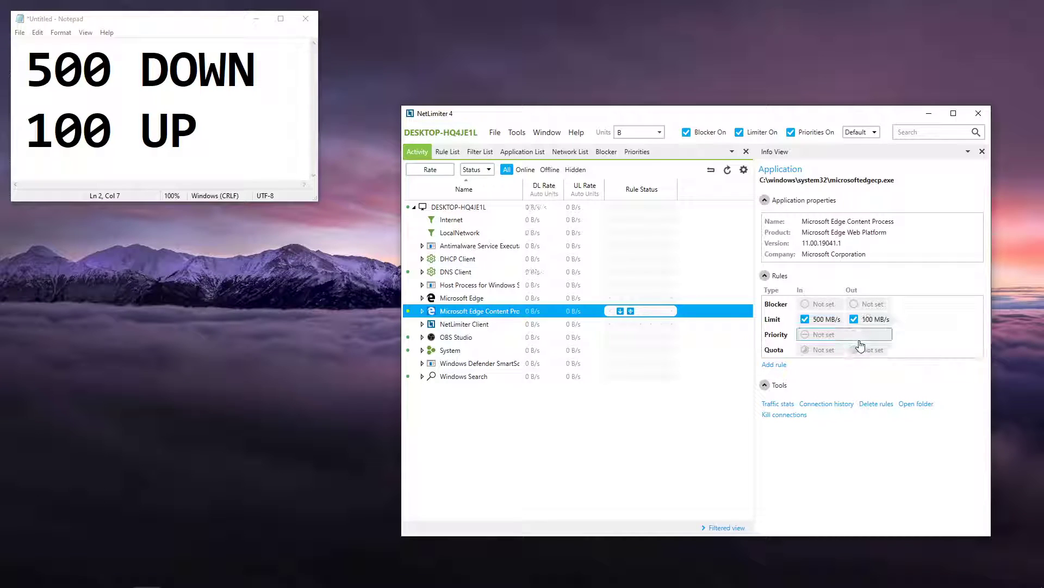
pyautogui.click(854, 341)
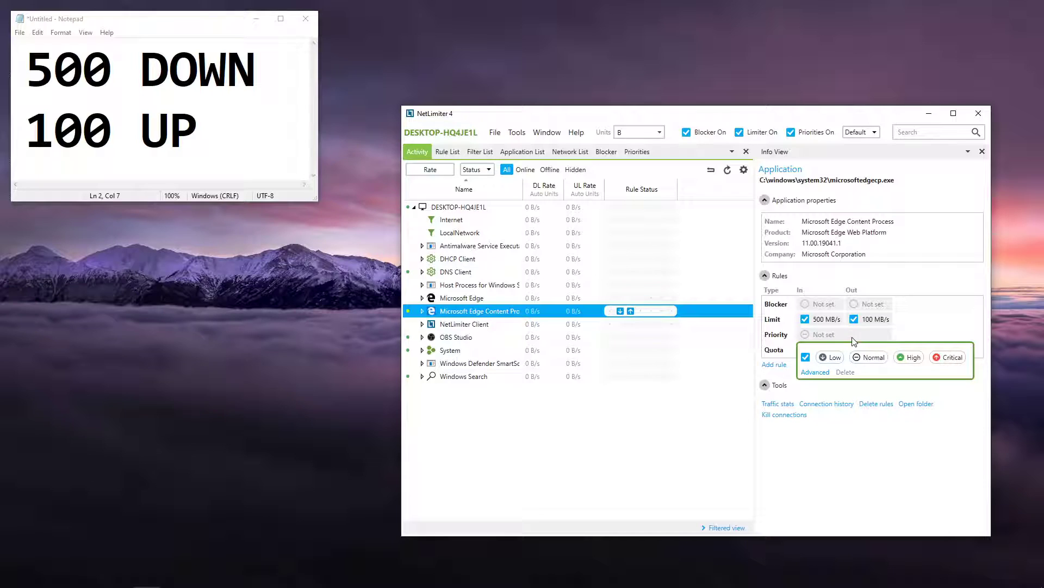
pyautogui.click(953, 355)
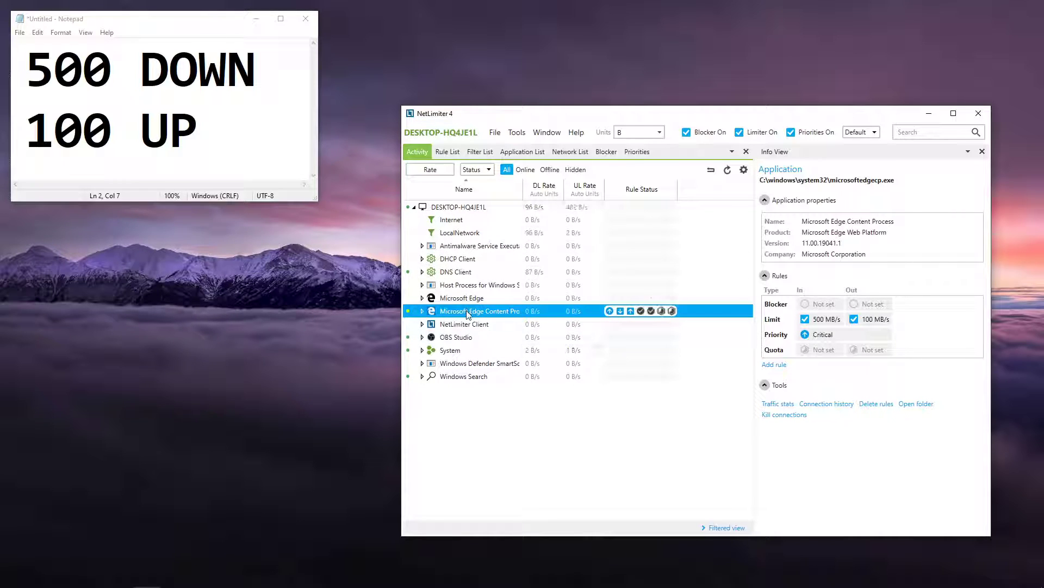
# Step: Change Microsoft Edge Content Process's limits to 250 MB/s incoming and 50 MB/s outgoing
pyautogui.click(824, 319)
pyautogui.click(856, 337)
pyautogui.press('BackSpace')
pyautogui.press('BackSpace')
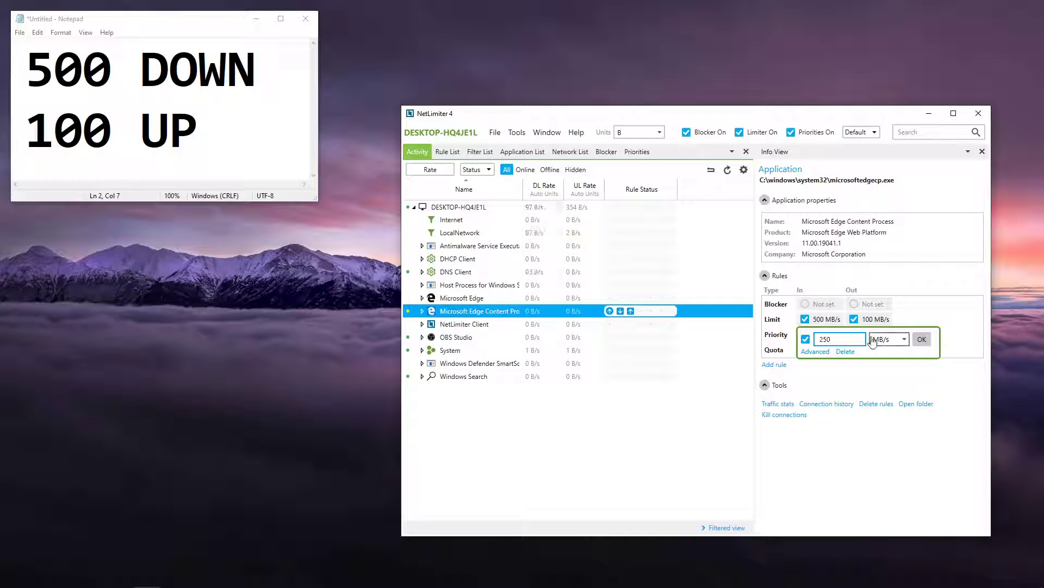
pyautogui.click(922, 339)
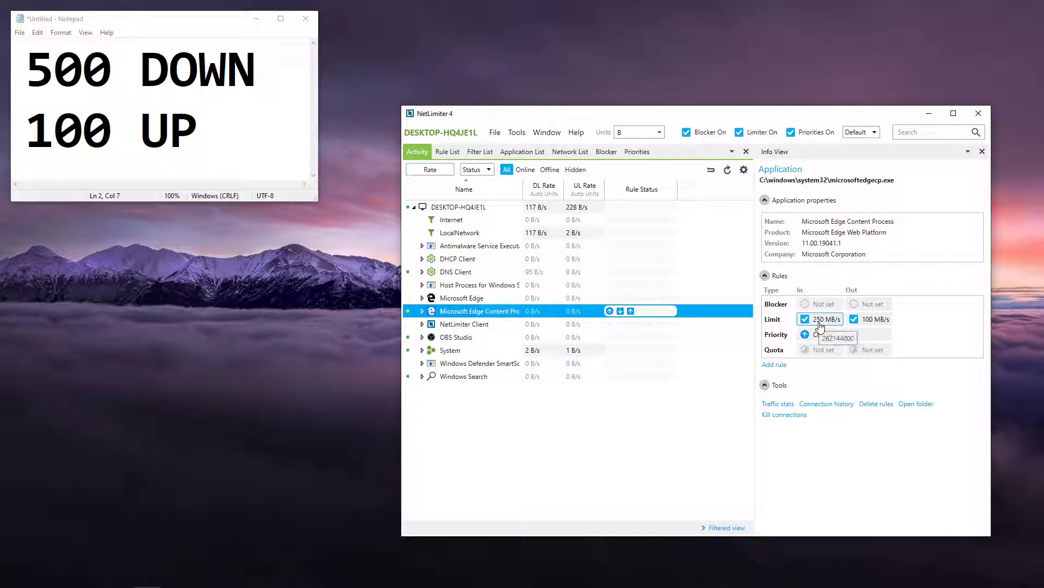
pyautogui.click(873, 320)
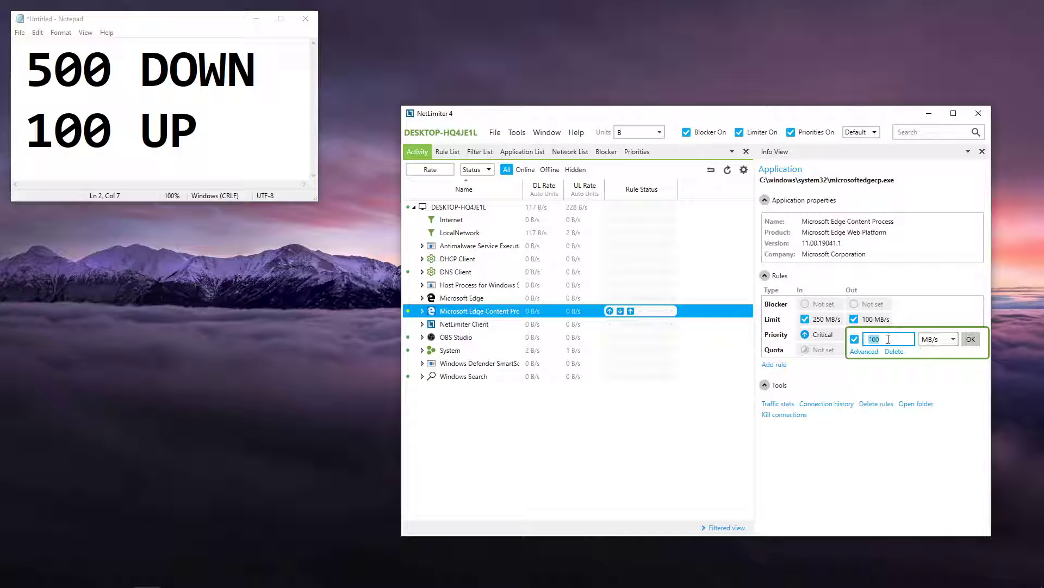
pyautogui.press('Return')
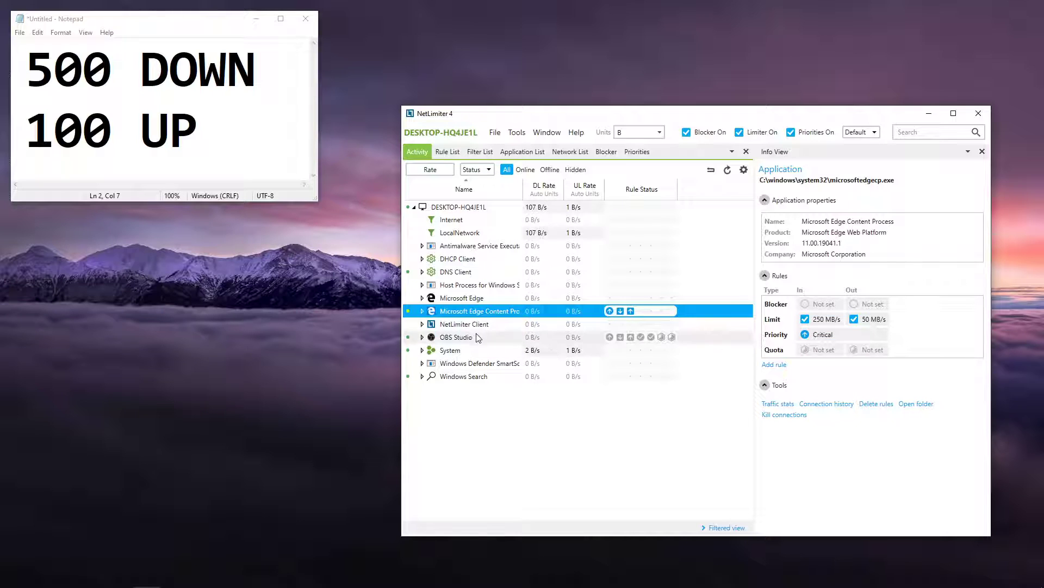
# Step: Set the incoming traffic limit of the Microsoft Edge package to 250 MB/s
pyautogui.click(471, 298)
pyautogui.click(816, 380)
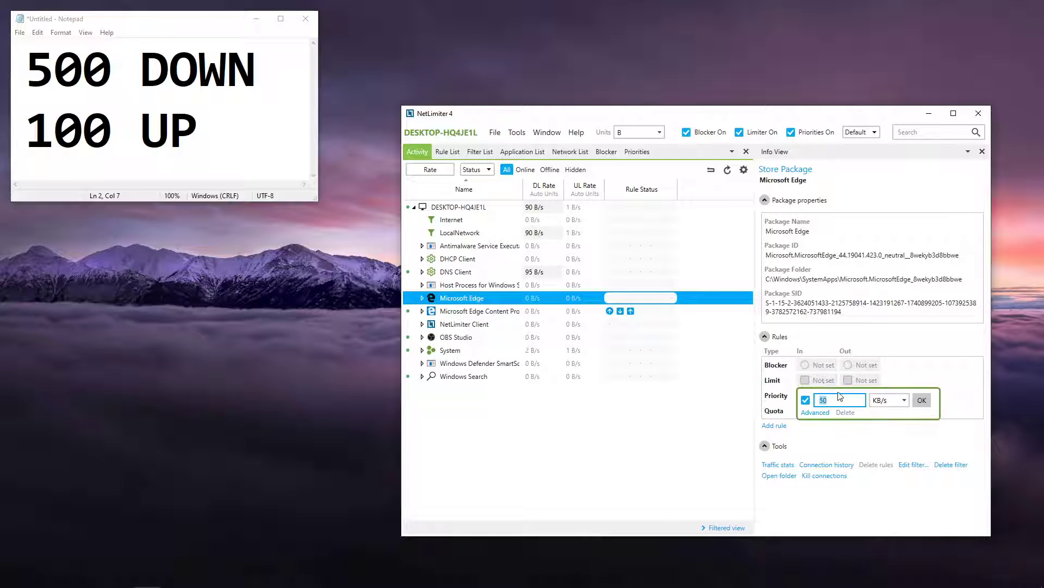
pyautogui.click(880, 405)
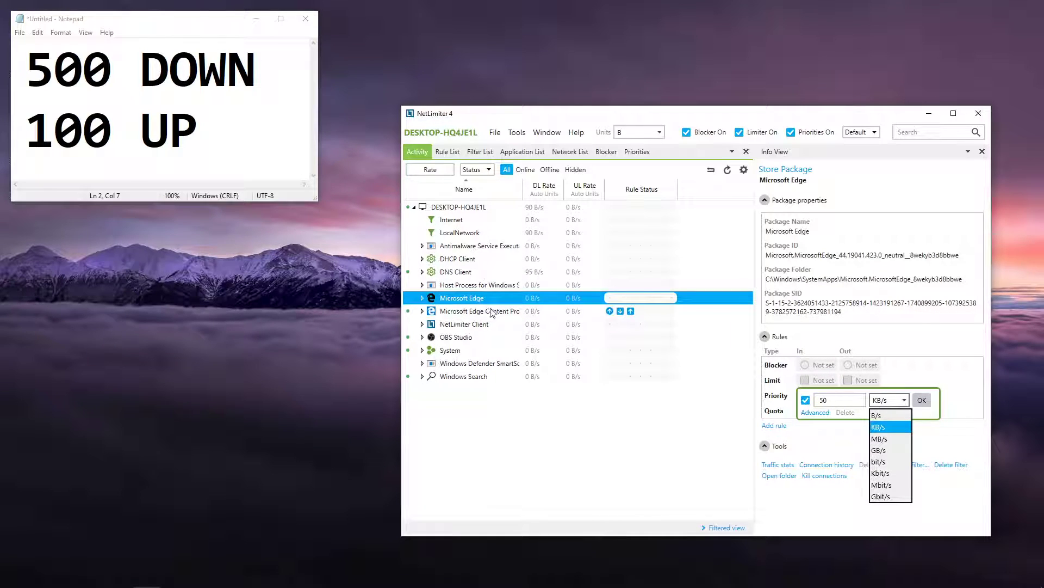
pyautogui.click(895, 440)
pyautogui.click(847, 403)
pyautogui.press('BackSpace')
pyautogui.press('BackSpace')
pyautogui.press('BackSpace')
pyautogui.press('BackSpace')
pyautogui.press('BackSpace')
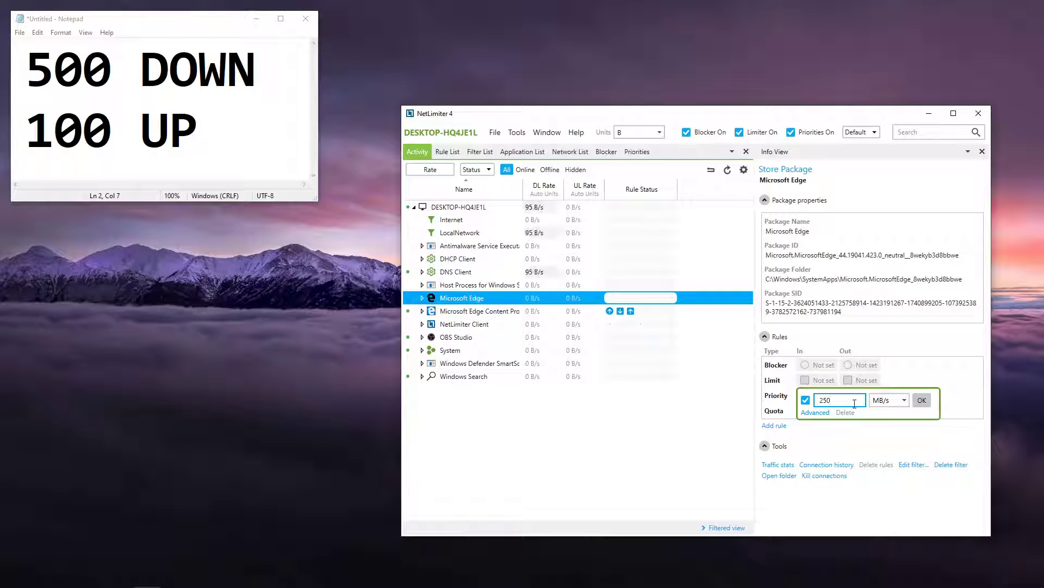
pyautogui.click(921, 401)
# Step: Limit Microsoft Edge's outgoing traffic to 50 MB/s and give the package Critical priority
pyautogui.click(866, 383)
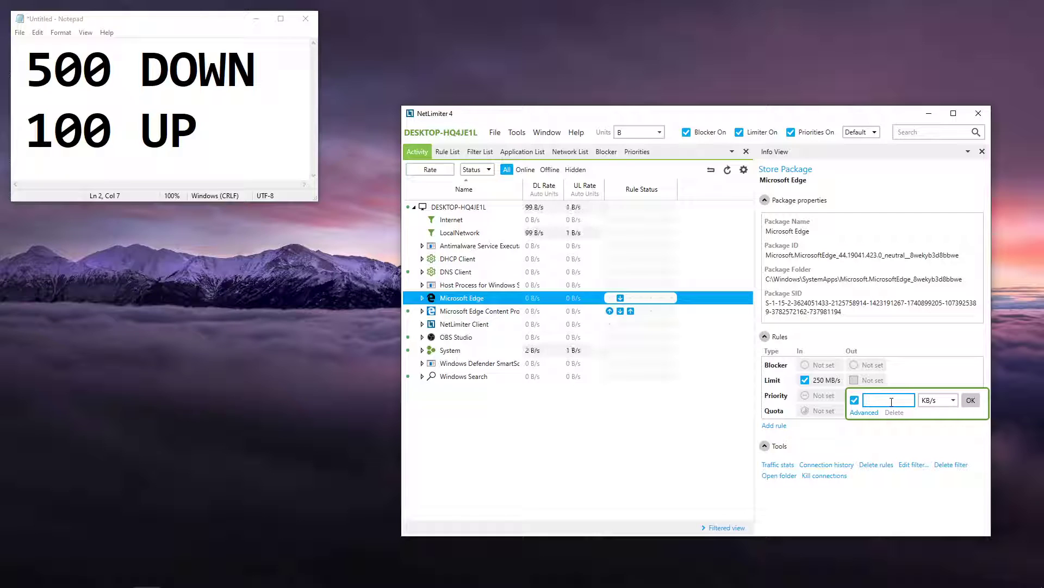
pyautogui.write('50')
pyautogui.click(939, 399)
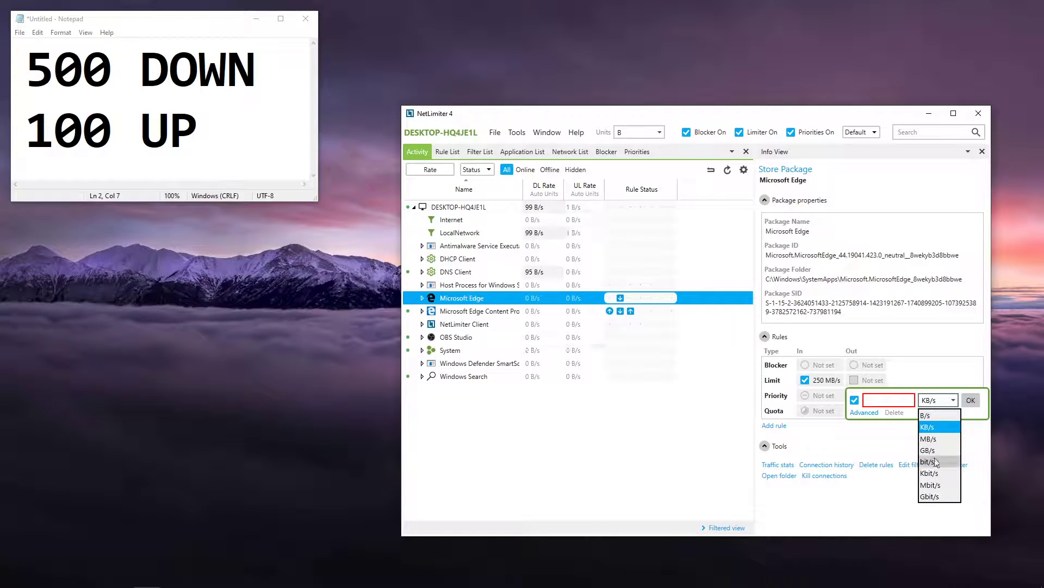
pyautogui.click(938, 442)
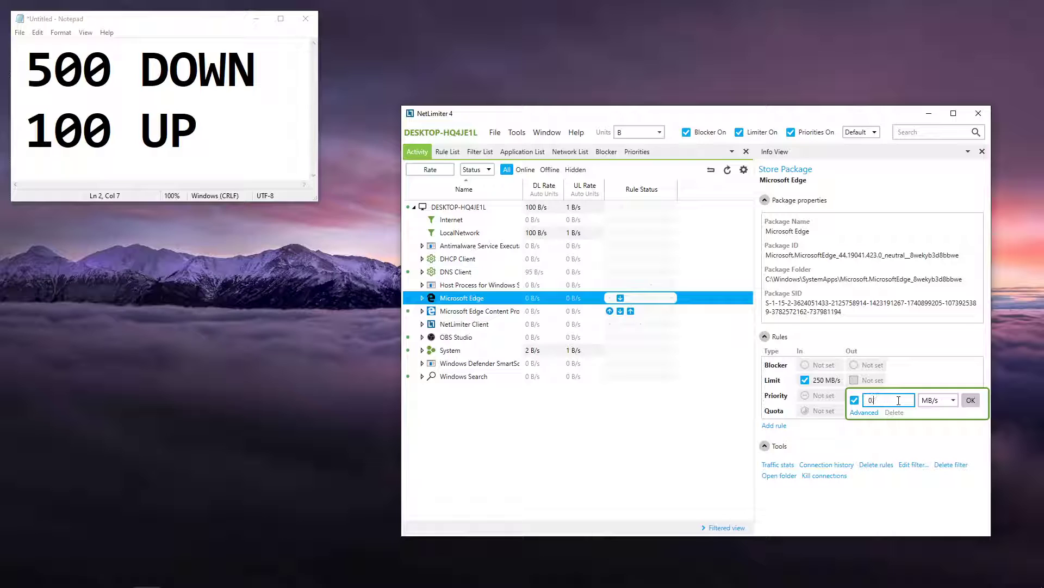
pyautogui.write('50')
pyautogui.press('Return')
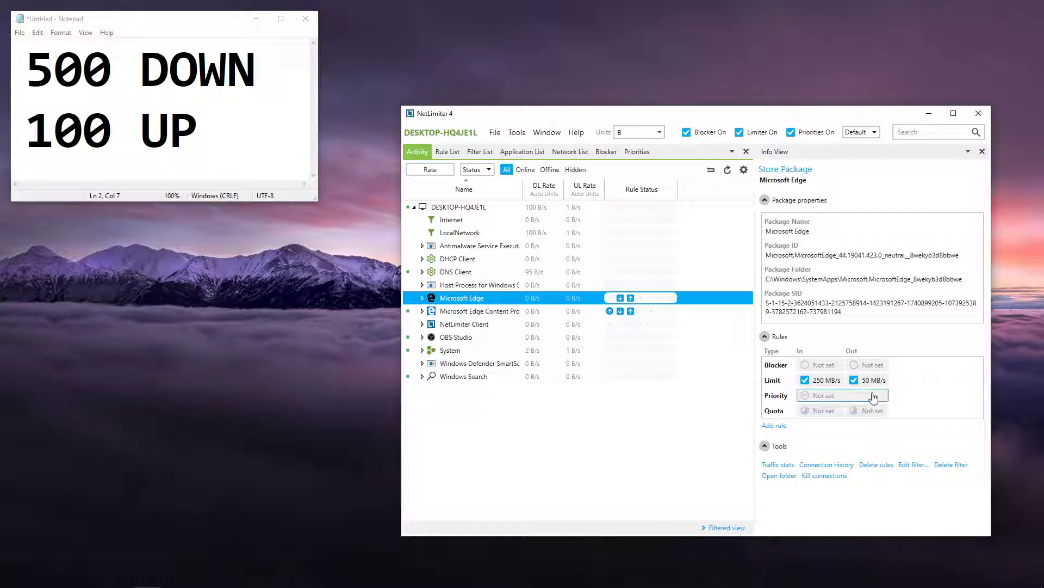
pyautogui.click(882, 397)
pyautogui.click(947, 418)
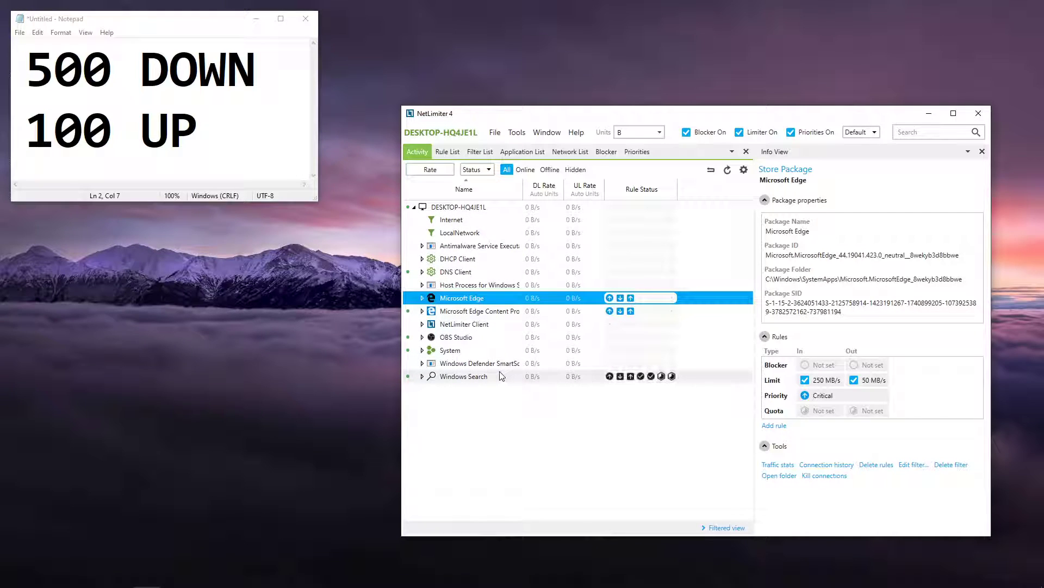
# Step: Change Microsoft Edge's limits to 133 MB/s incoming and 33 MB/s outgoing
pyautogui.click(472, 247)
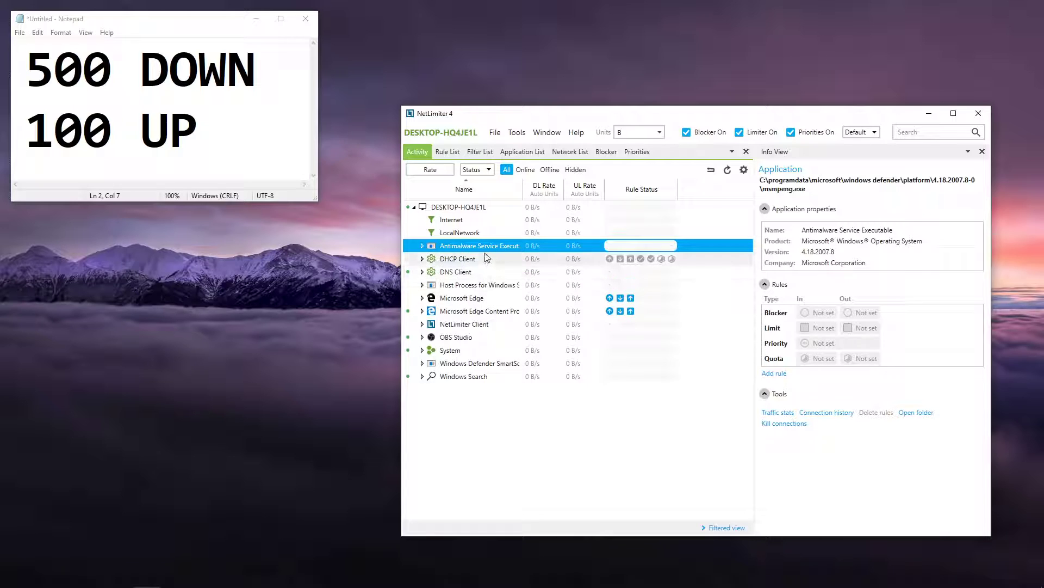
pyautogui.click(487, 298)
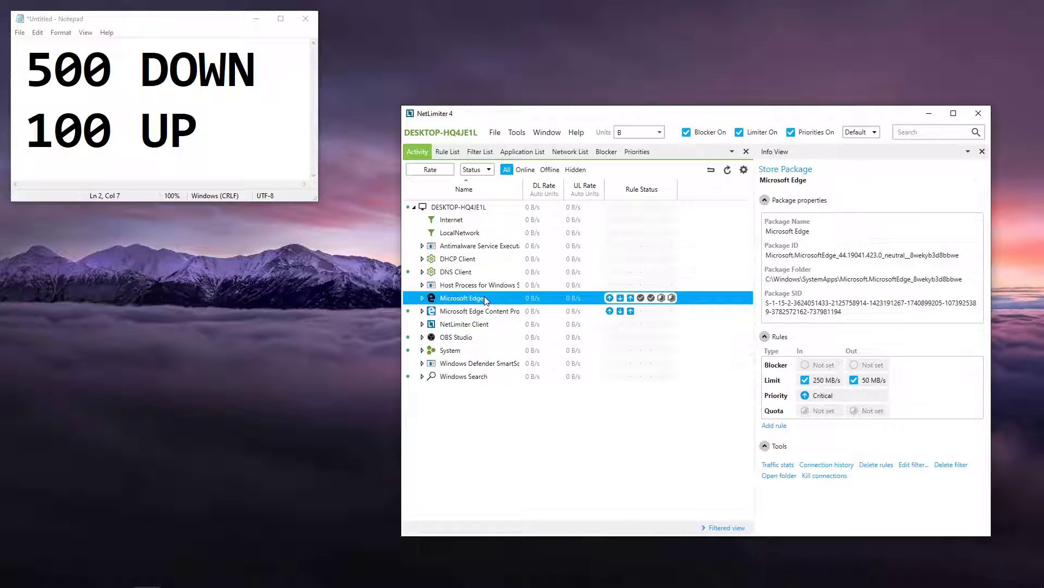
pyautogui.click(826, 381)
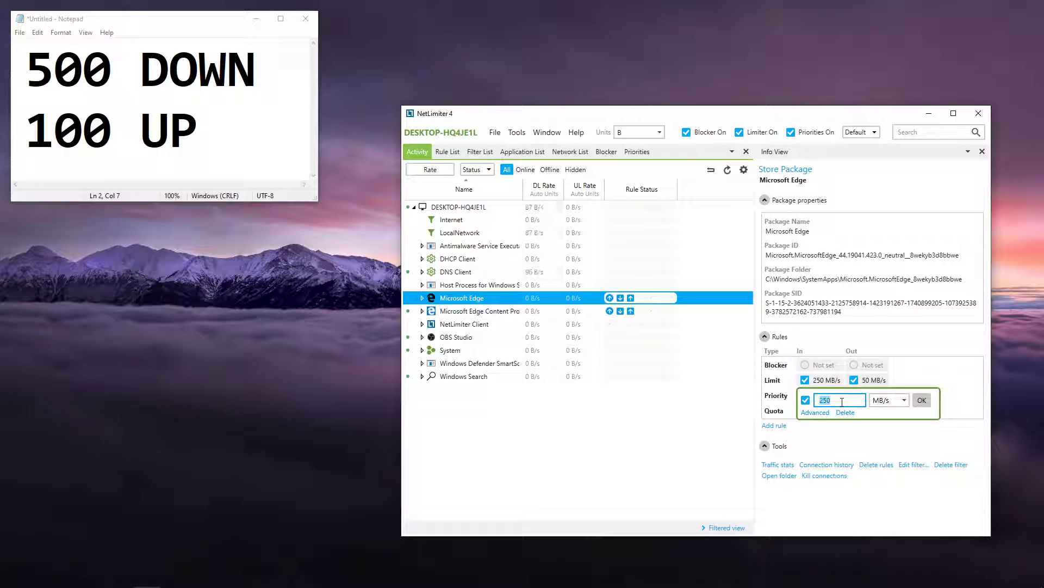
pyautogui.write('133')
pyautogui.click(921, 400)
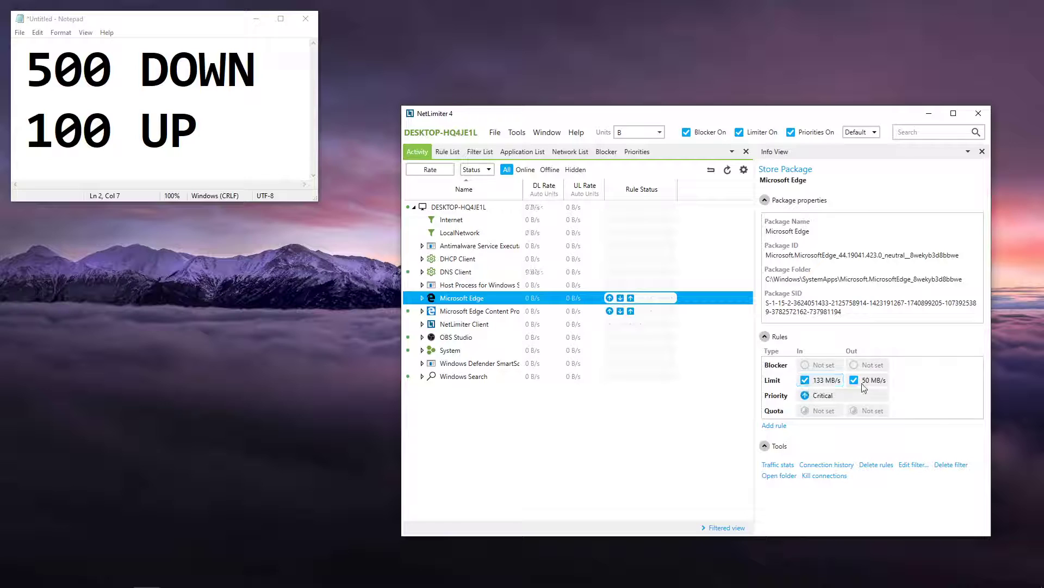
pyautogui.click(864, 385)
pyautogui.write('3')
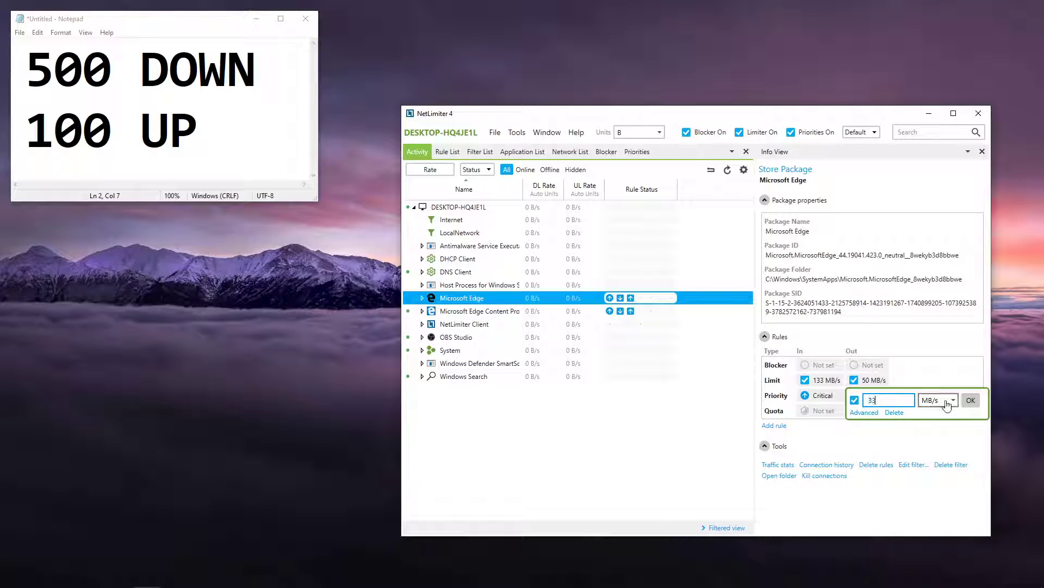
pyautogui.write('3')
pyautogui.click(971, 400)
# Step: Change Microsoft Edge Content Process's limits to 133 MB/s incoming and 33 MB/s outgoing
pyautogui.click(466, 311)
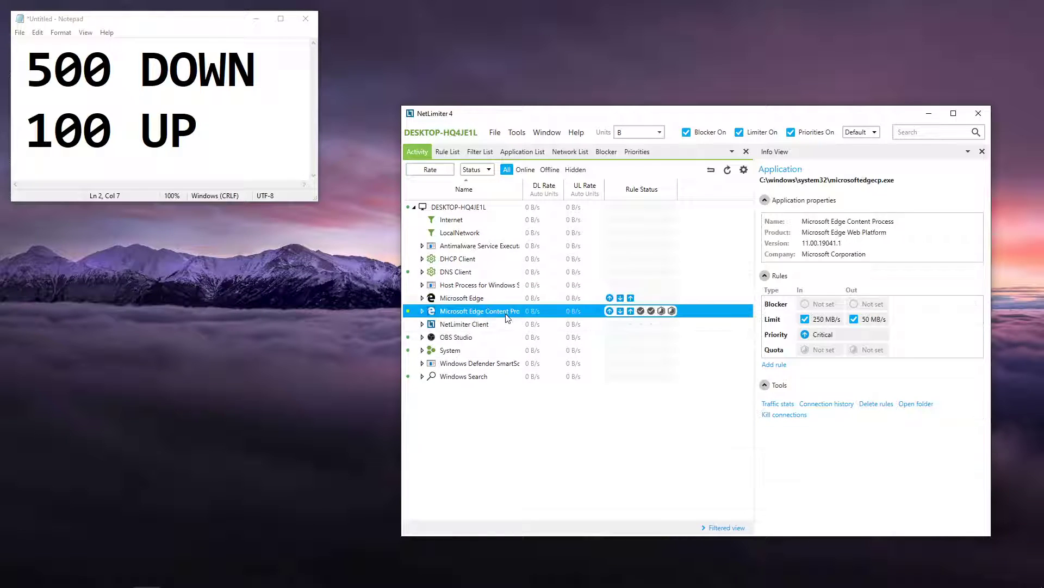
pyautogui.click(825, 333)
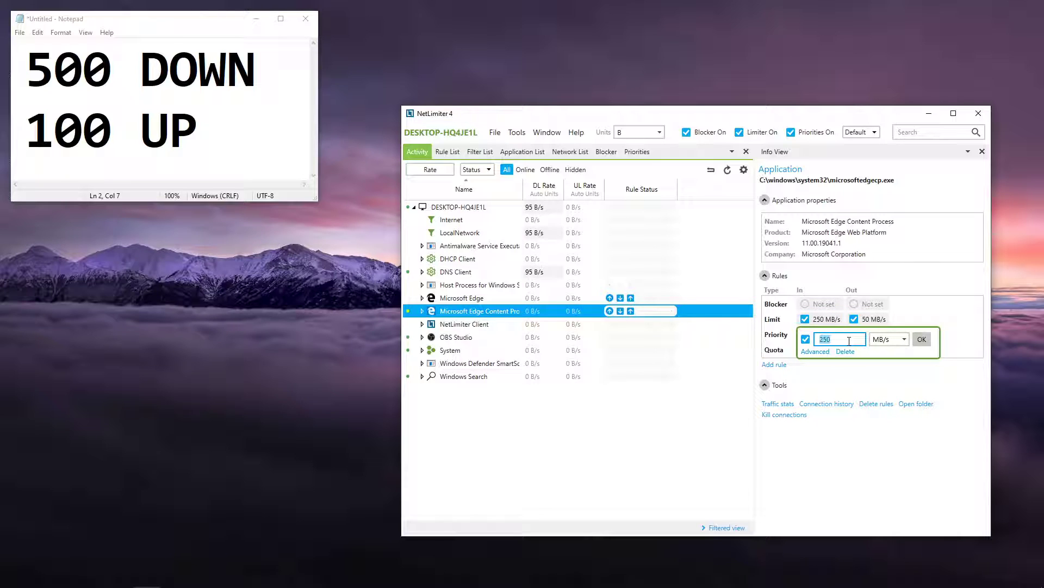
pyautogui.click(922, 339)
pyautogui.click(870, 319)
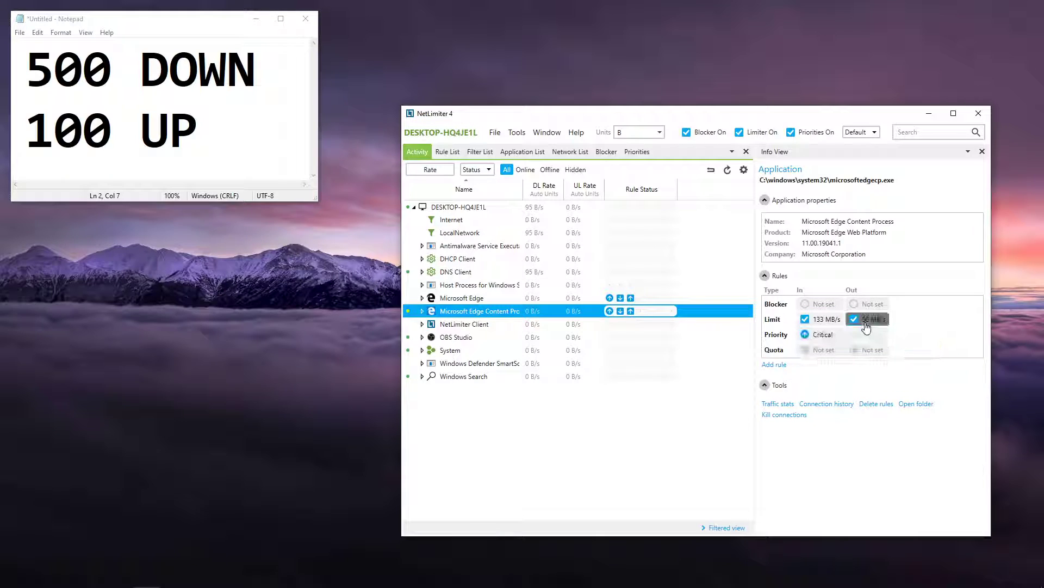
pyautogui.write('33')
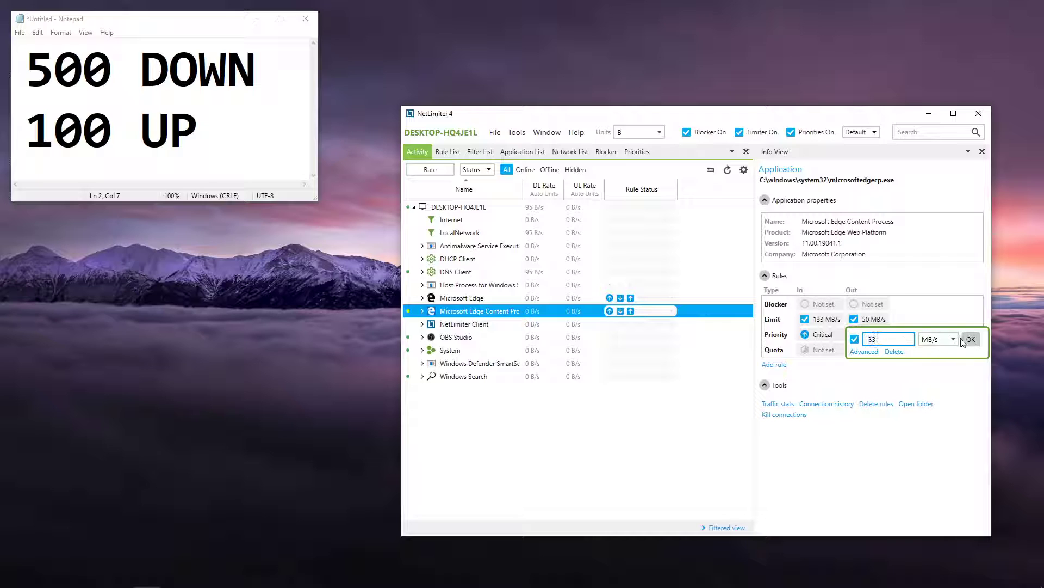
pyautogui.click(971, 339)
# Step: Set the incoming traffic limit of the DNS Client service to 133 MB/s
pyautogui.click(675, 272)
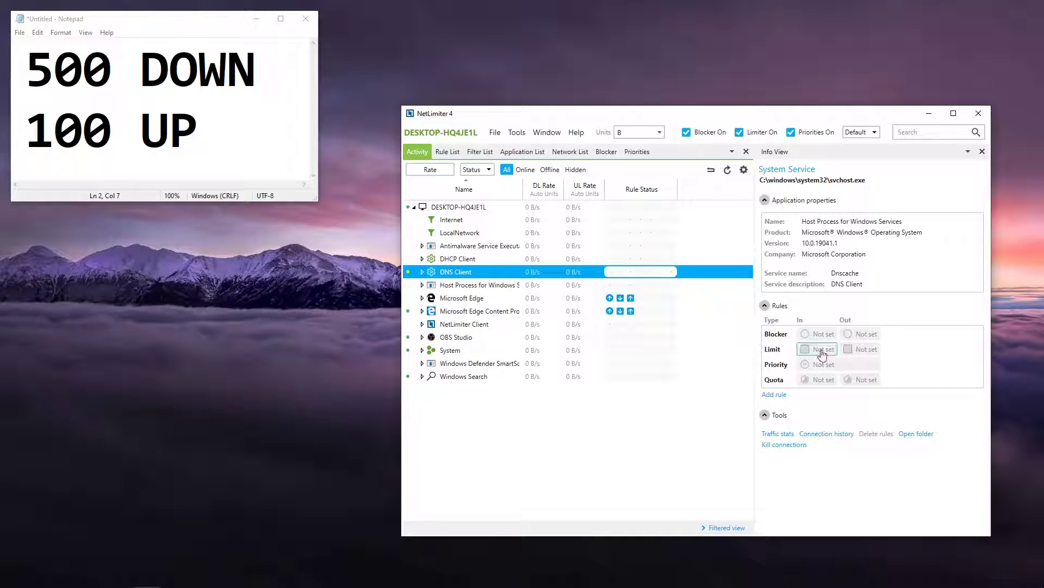
pyautogui.click(821, 350)
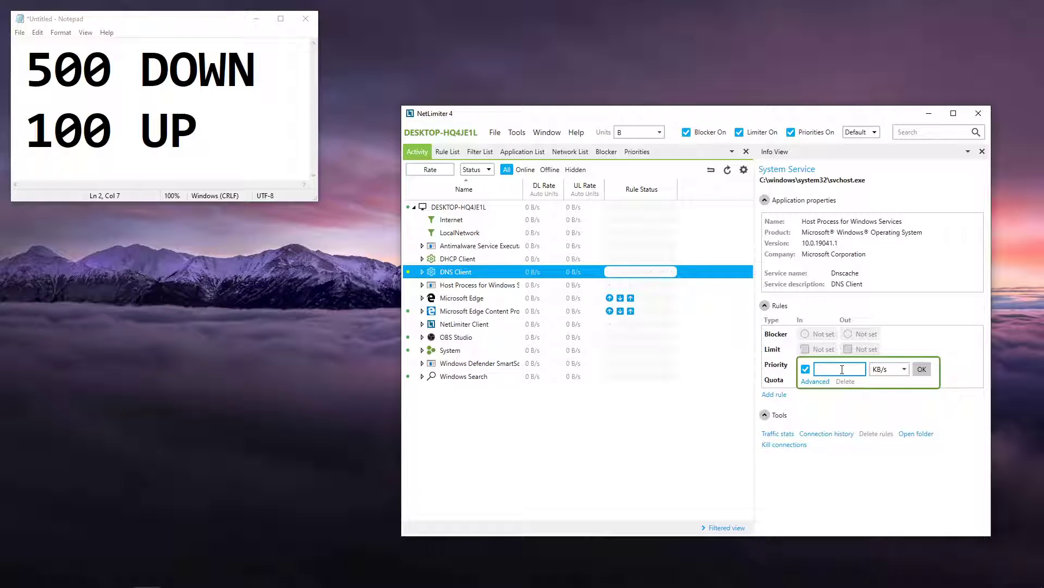
pyautogui.write('3')
pyautogui.click(921, 369)
pyautogui.click(889, 369)
pyautogui.click(882, 419)
pyautogui.doubleClick(841, 371)
pyautogui.press('BackSpace')
pyautogui.press('BackSpace')
pyautogui.press('BackSpace')
pyautogui.write('133')
pyautogui.click(921, 369)
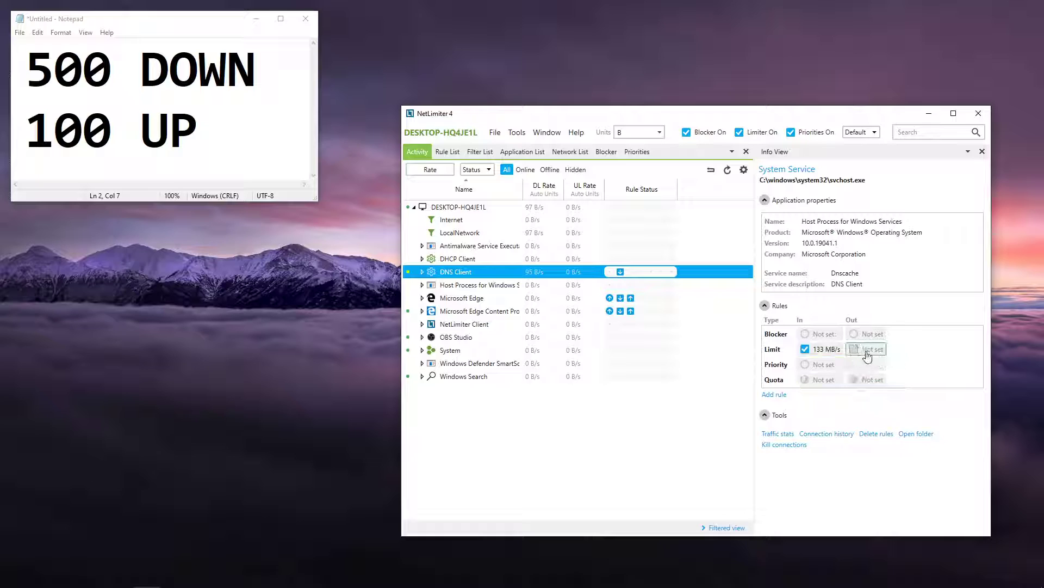
# Step: Limit the DNS Client service's outgoing traffic to 33 MB/s and set its priority to Critical
pyautogui.click(865, 351)
pyautogui.click(938, 368)
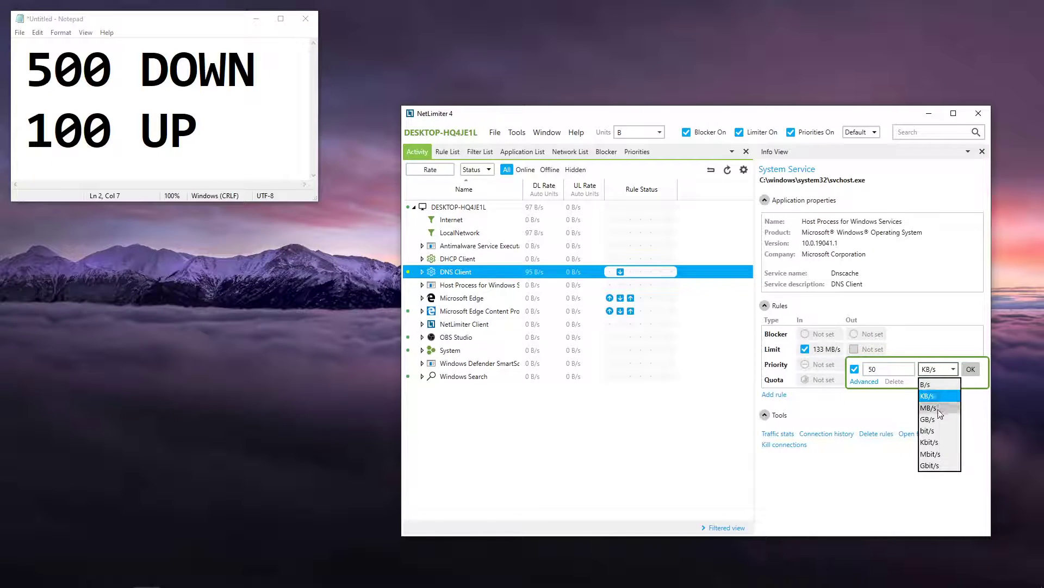
pyautogui.click(939, 408)
pyautogui.click(905, 369)
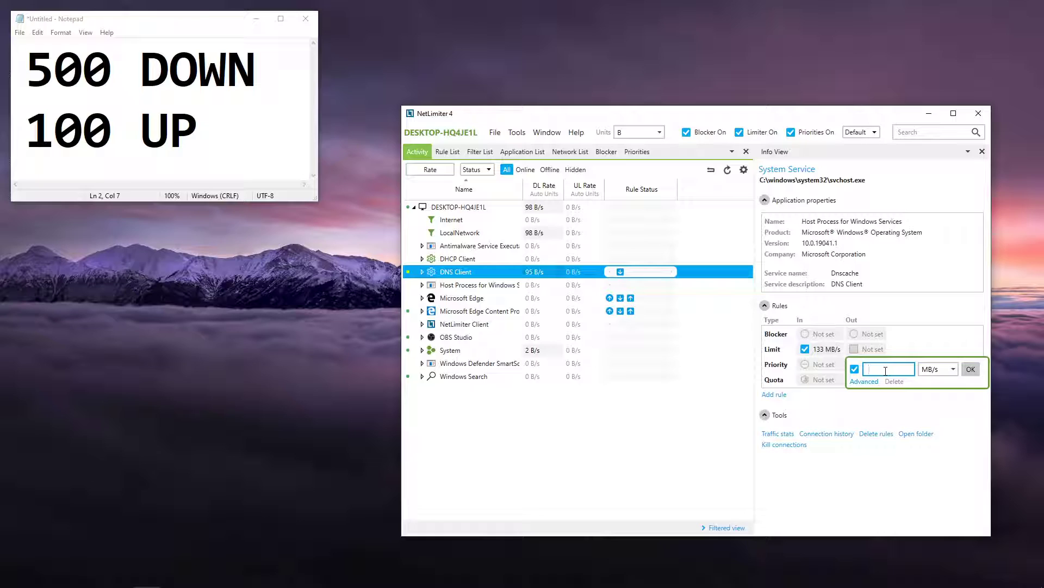
pyautogui.write('33')
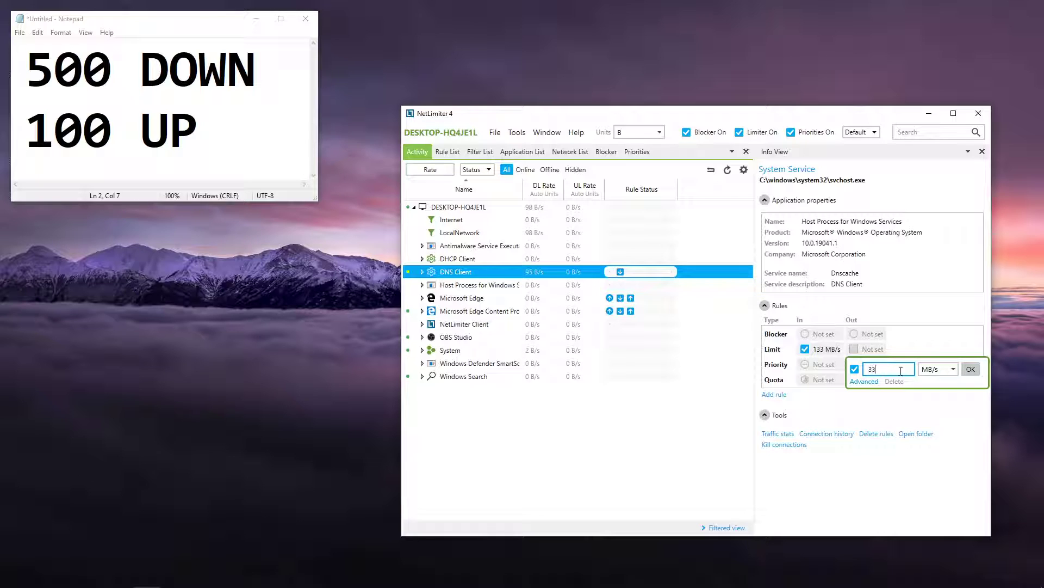
pyautogui.click(971, 370)
pyautogui.click(845, 371)
pyautogui.click(948, 387)
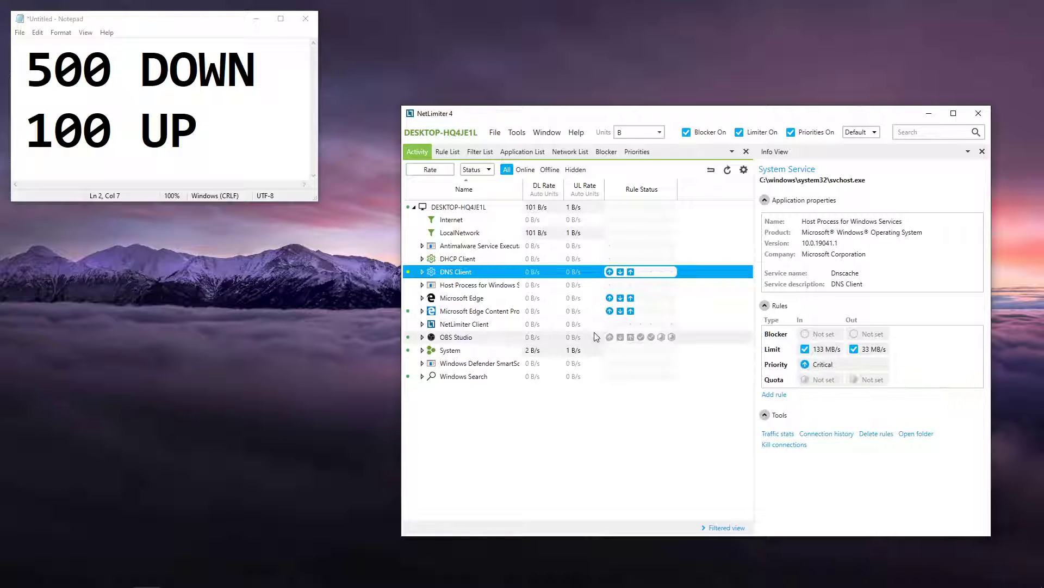
# Step: Review the rules of Microsoft Edge, Edge Content Process and DNS Client, and check Antimalware Service Executable and Host Process for Windows Services
pyautogui.click(490, 297)
pyautogui.click(489, 311)
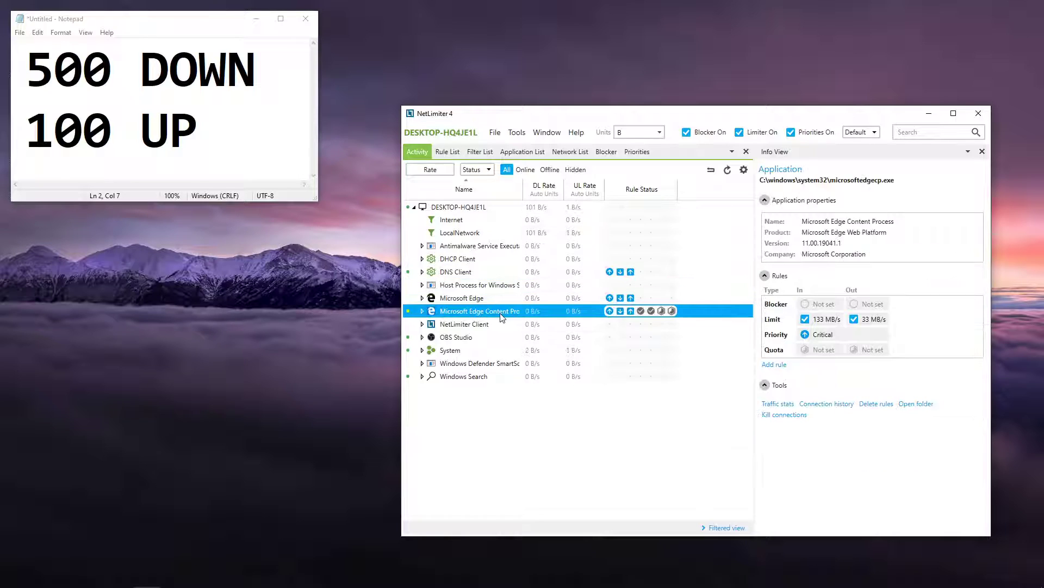
pyautogui.click(484, 298)
pyautogui.click(479, 272)
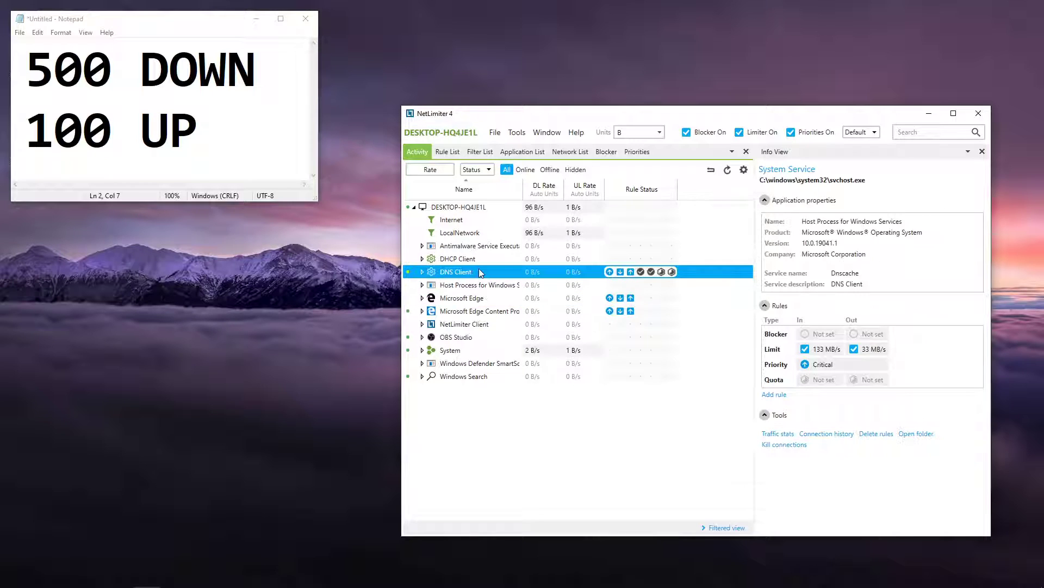
pyautogui.click(469, 246)
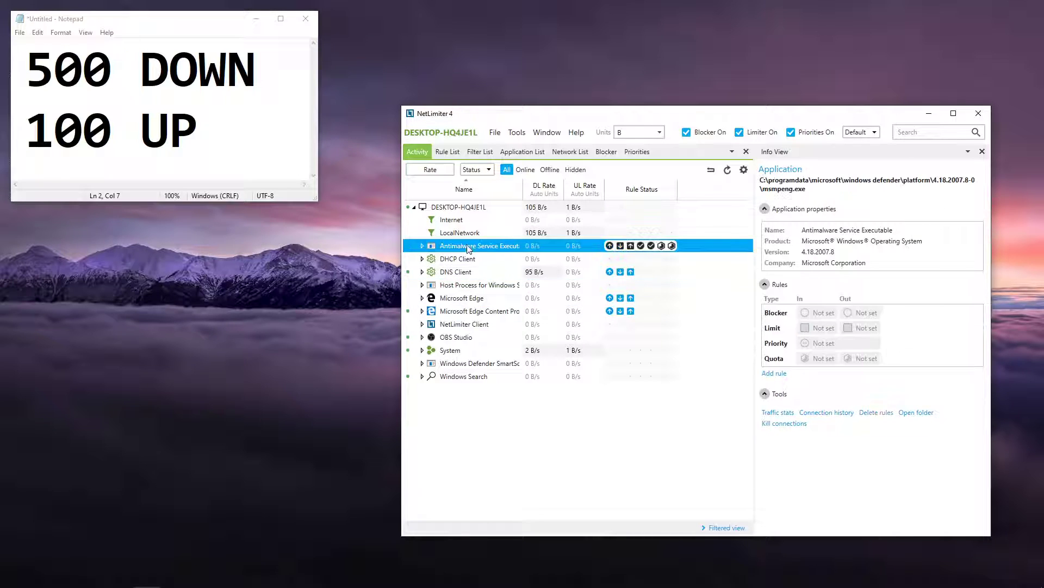
pyautogui.click(474, 284)
pyautogui.click(476, 311)
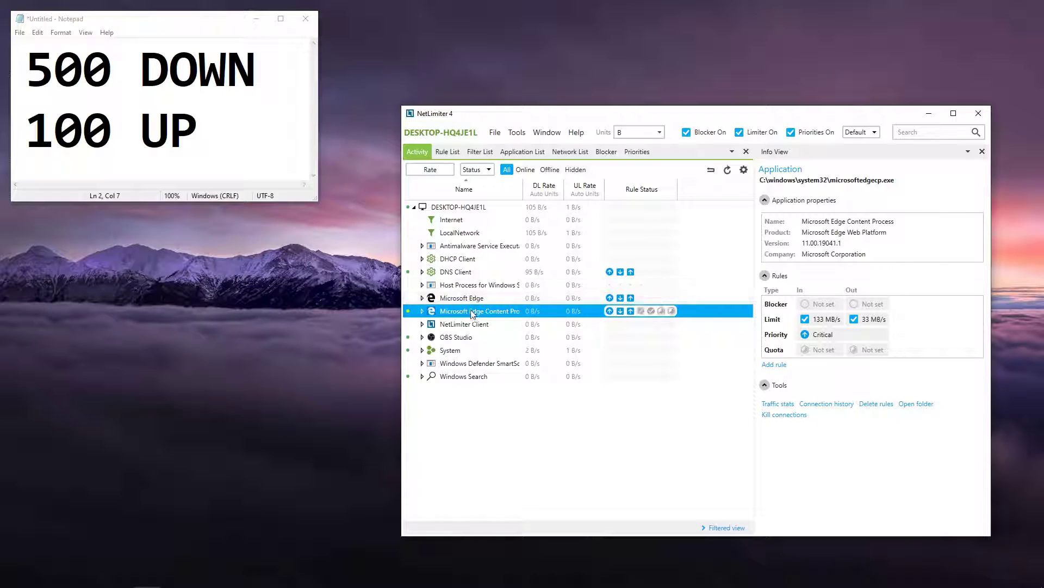
# Step: Switch to Notepad and examine the noted total download and upload speeds, highlighting each figure
pyautogui.moveTo(24, 66); pyautogui.dragTo(212, 144)
pyautogui.click(211, 142)
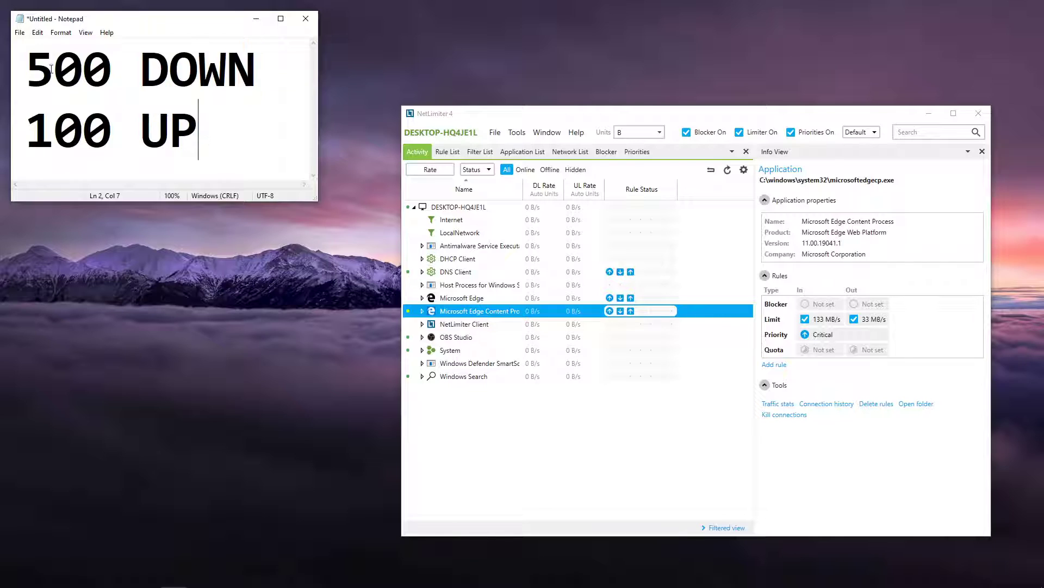
pyautogui.hotkey('ctrl', 'a')
pyautogui.click(229, 138)
pyautogui.moveTo(229, 138); pyautogui.dragTo(5, 61)
pyautogui.click(207, 118)
pyautogui.moveTo(207, 119); pyautogui.dragTo(10, 53)
pyautogui.click(233, 123)
pyautogui.moveTo(117, 77); pyautogui.dragTo(25, 77)
pyautogui.moveTo(129, 134); pyautogui.dragTo(1, 134)
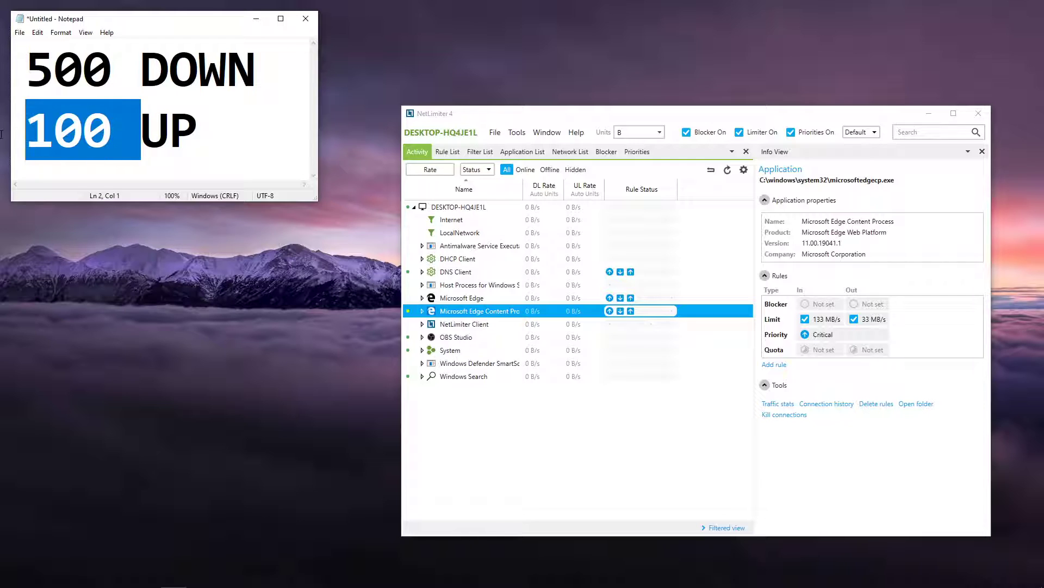
pyautogui.moveTo(115, 73); pyautogui.dragTo(1, 79)
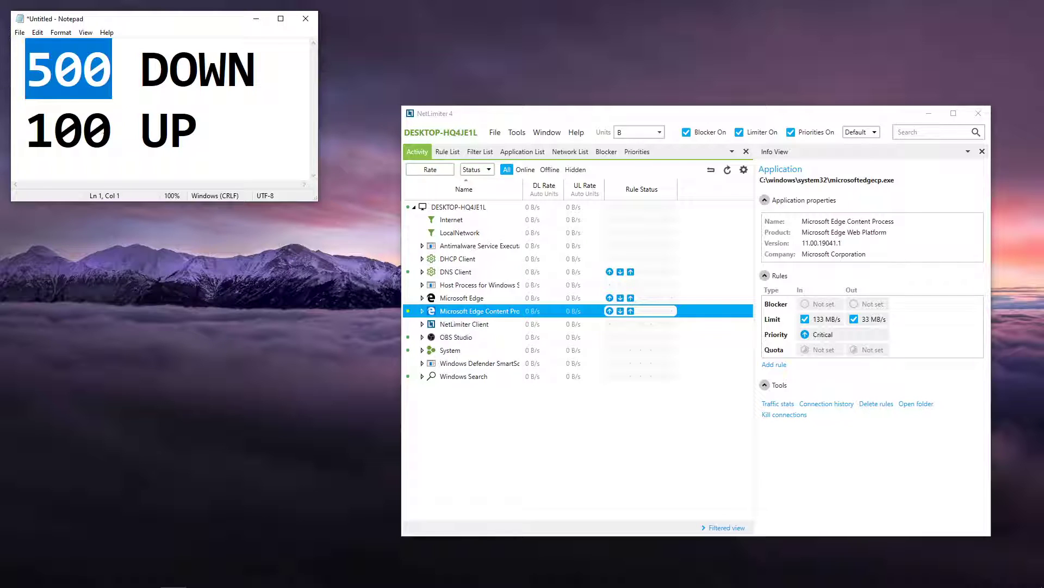
pyautogui.moveTo(112, 134); pyautogui.dragTo(2, 139)
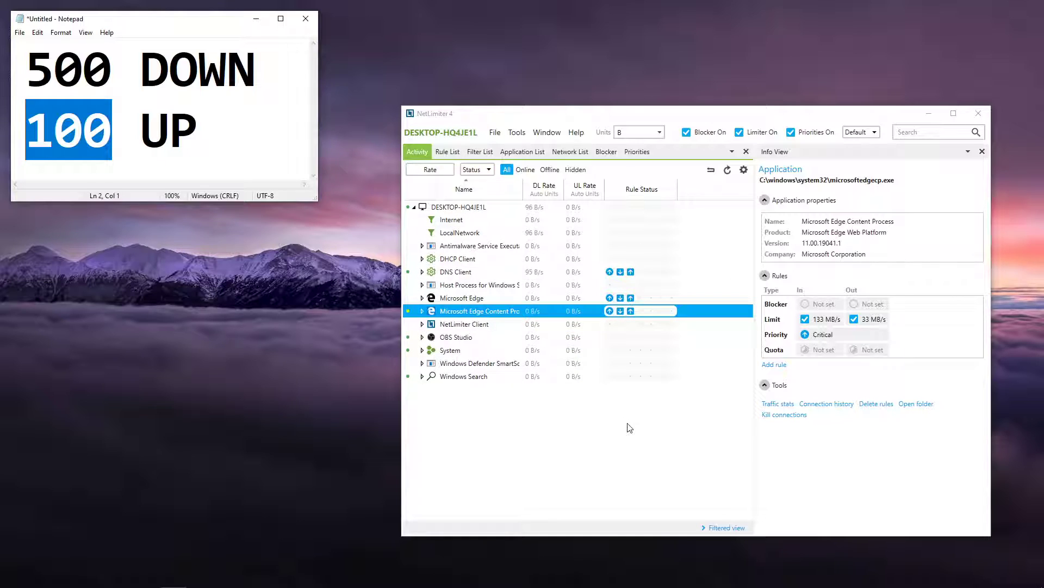
pyautogui.moveTo(229, 586)
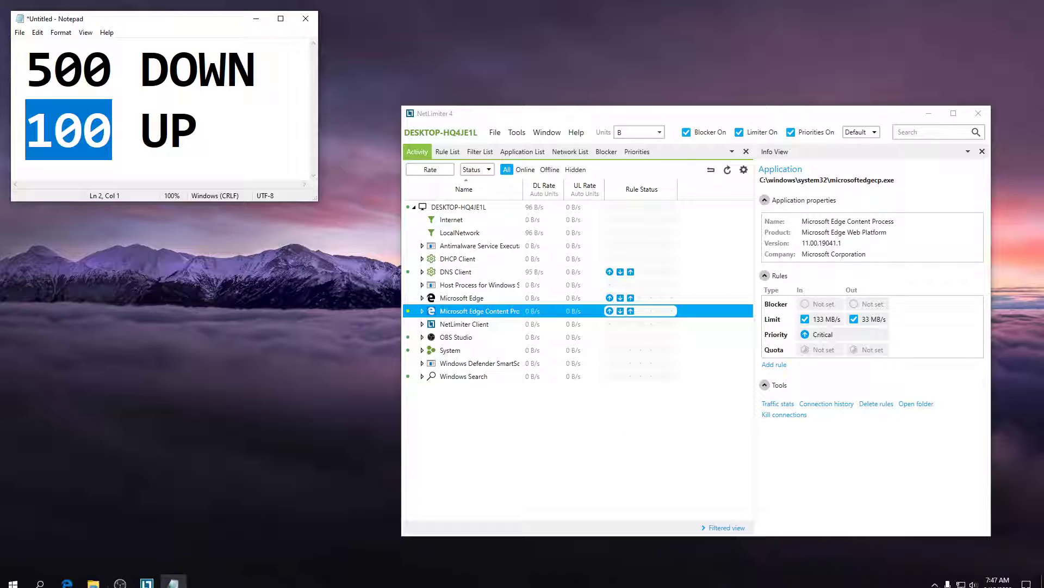